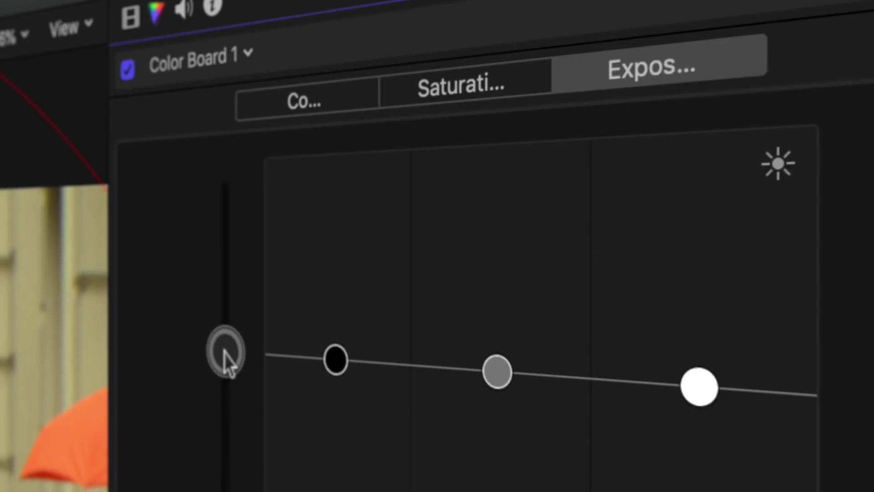
# Step: Lower the rainy street clip's global exposure slightly with the Color Board exposure puck
pyautogui.moveTo(224, 351); pyautogui.dragTo(227, 374)
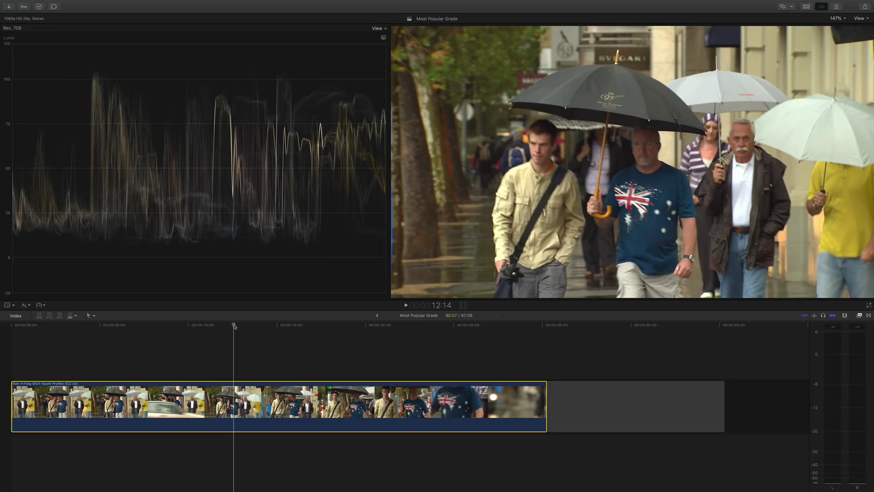
# Step: Scrub the playhead through the rainy street clip to review its frames on the waveform
pyautogui.moveTo(234, 327)
pyautogui.mouseDown()
pyautogui.moveTo(433, 339)
pyautogui.moveTo(221, 344)
pyautogui.moveTo(298, 350)
pyautogui.moveTo(242, 348)
pyautogui.moveTo(257, 348)
pyautogui.moveTo(244, 346)
pyautogui.moveTo(247, 328)
pyautogui.mouseUp()
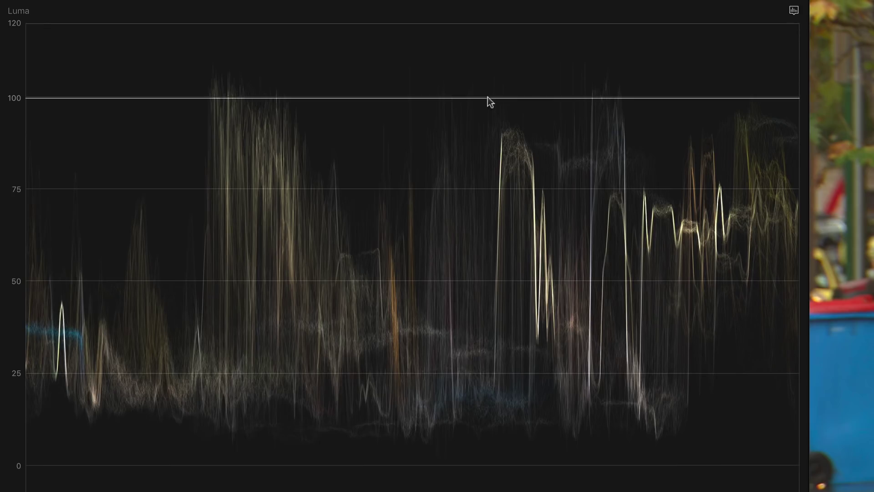
pyautogui.moveTo(488, 97); pyautogui.dragTo(486, 61)
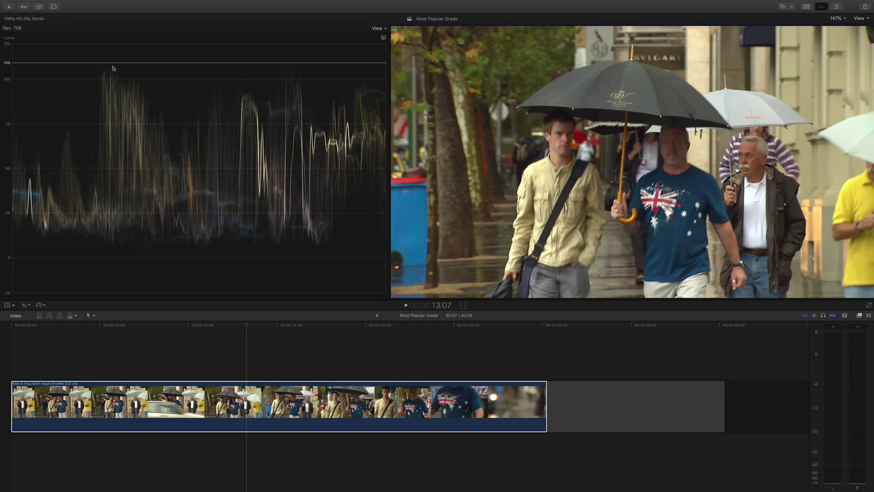
# Step: Place a Custom solid generator from Solids above the rainy street clip
pyautogui.click(807, 8)
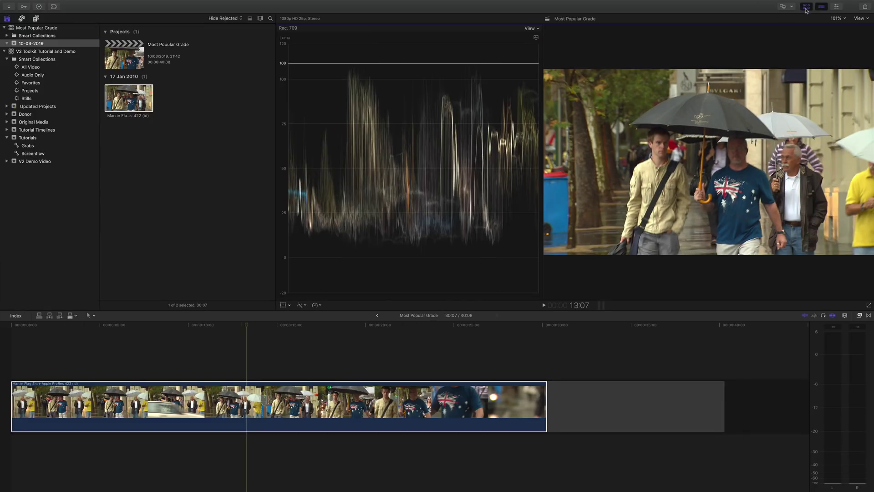
pyautogui.click(35, 20)
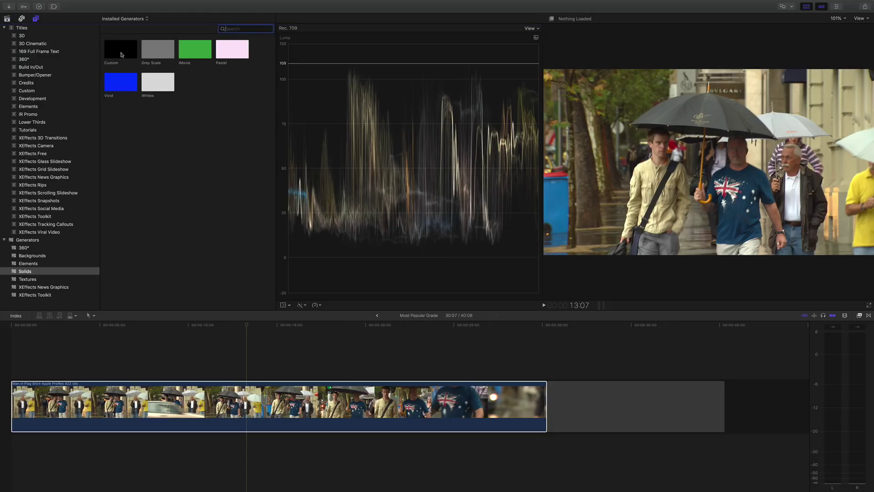
pyautogui.moveTo(121, 51); pyautogui.dragTo(381, 355)
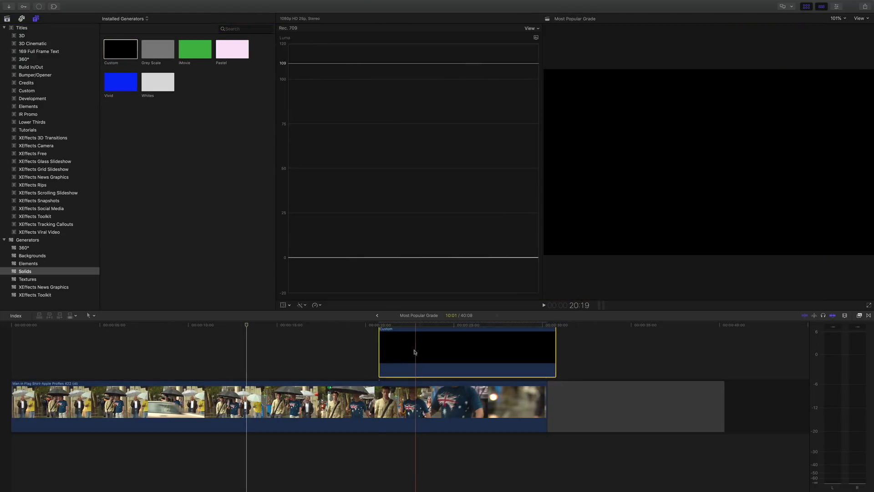
# Step: Make the solid white in the Inspector and park the playhead over it
pyautogui.press('super+4')
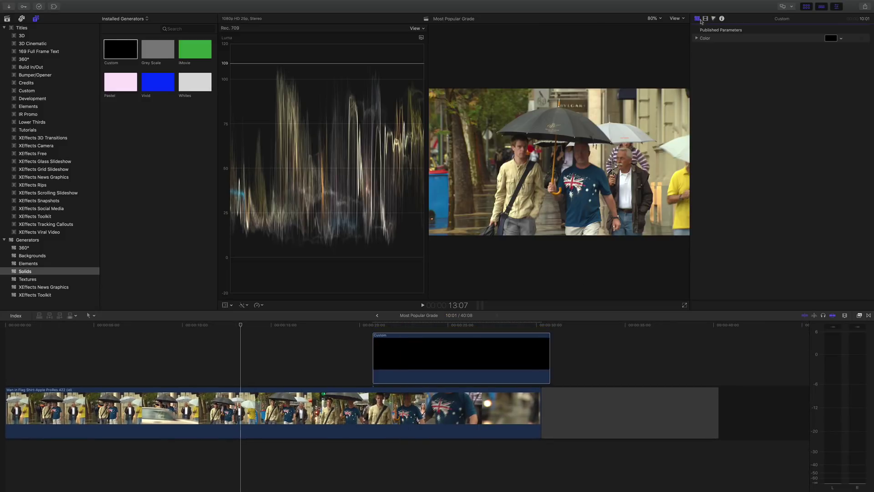
pyautogui.click(831, 40)
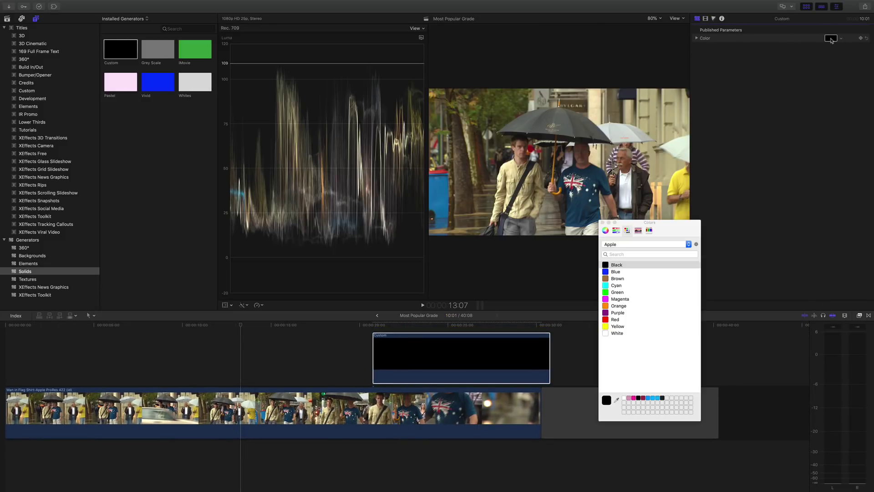
pyautogui.click(606, 333)
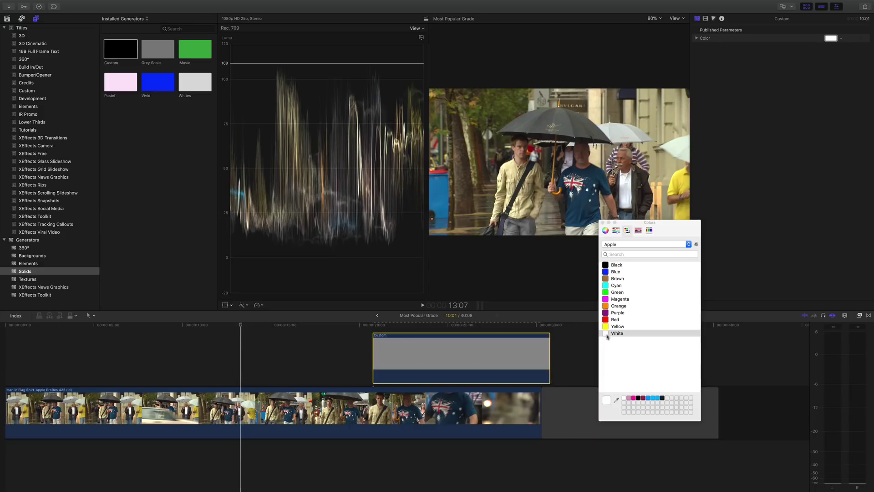
pyautogui.click(418, 350)
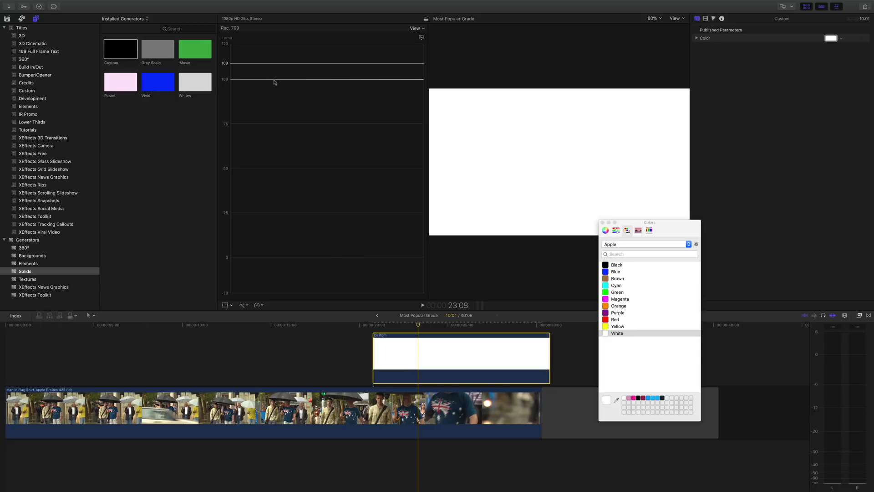
# Step: Nudge the solid's highlights up, then delete the white solid and return the playhead to the street clip
pyautogui.click(714, 20)
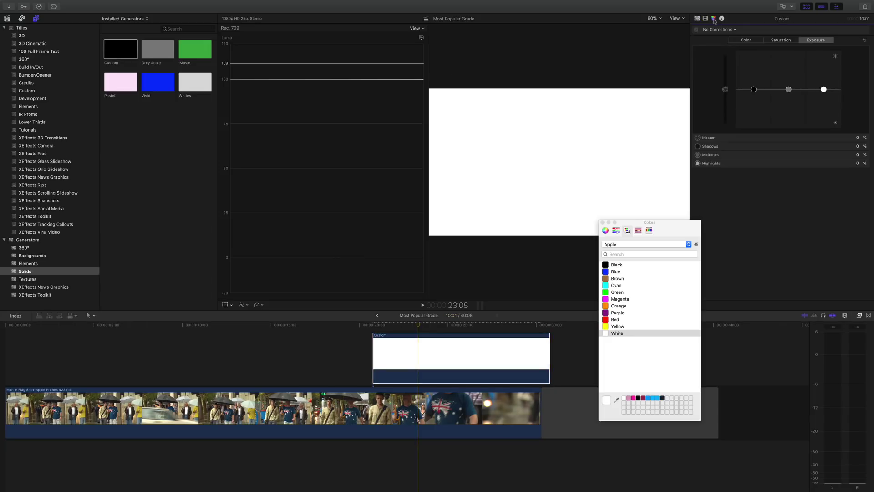
pyautogui.moveTo(824, 91)
pyautogui.mouseDown()
pyautogui.moveTo(824, 81)
pyautogui.moveTo(823, 92)
pyautogui.mouseUp()
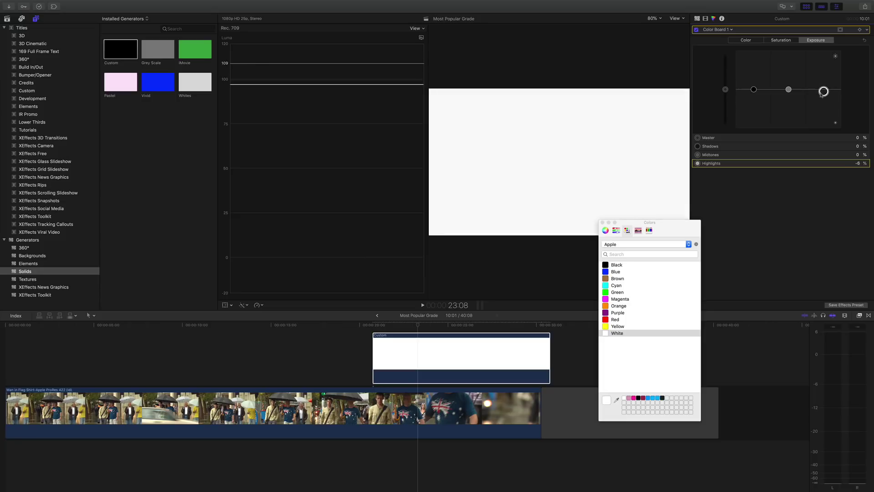
pyautogui.click(426, 352)
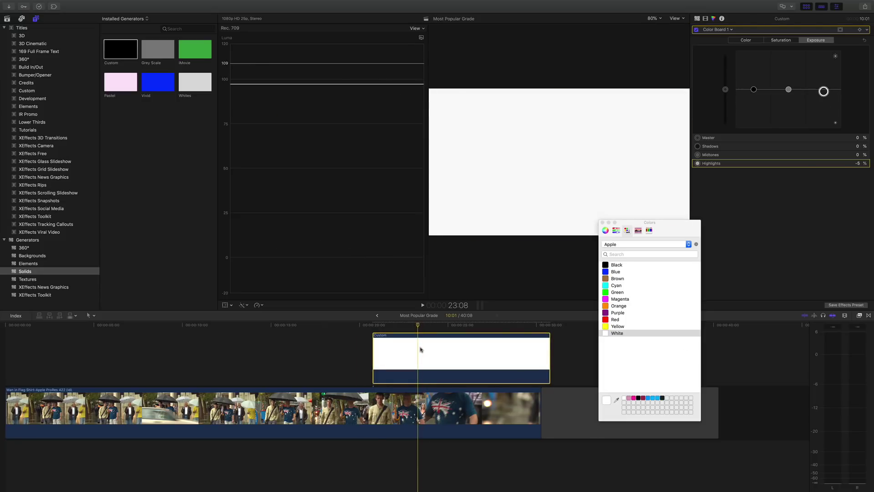
pyautogui.press('Delete')
pyautogui.click(359, 324)
pyautogui.click(311, 325)
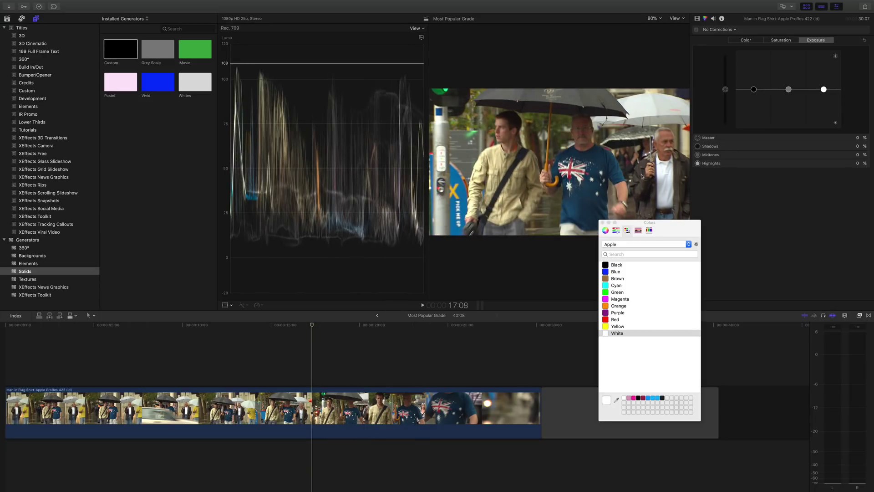
# Step: Close the colour picker, hide the browser, and select the rainy street clip
pyautogui.click(602, 222)
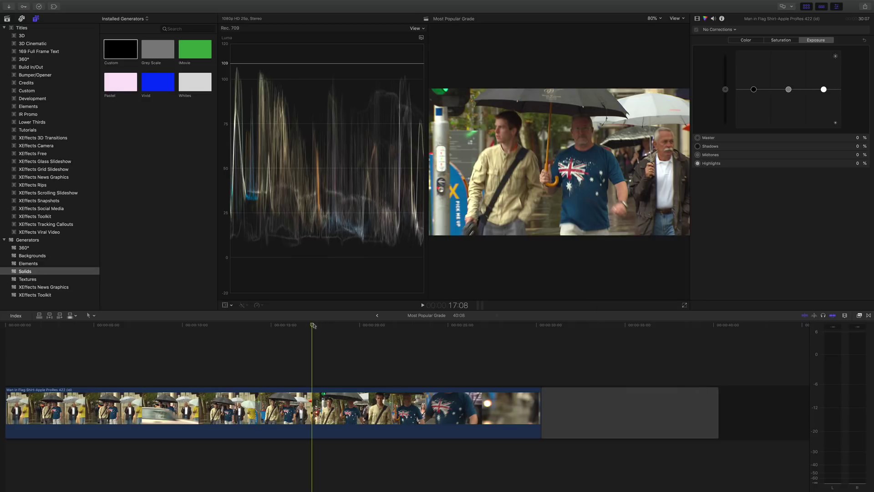
pyautogui.moveTo(313, 325); pyautogui.dragTo(281, 329)
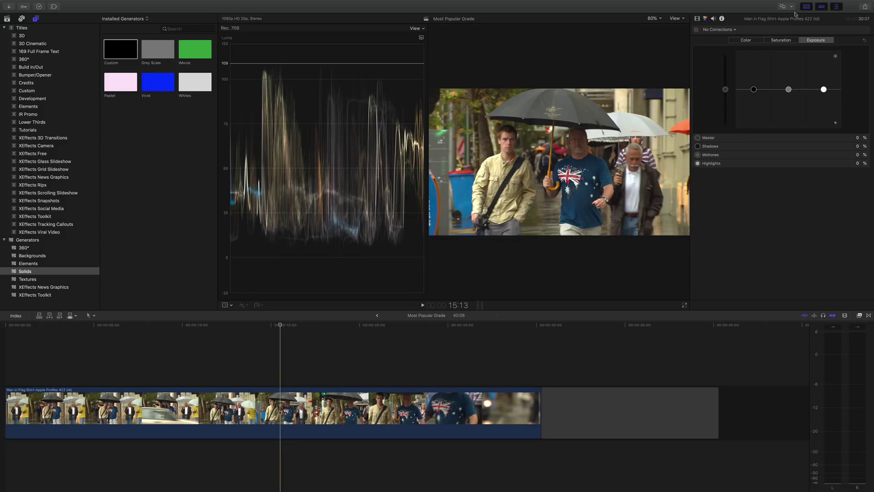
pyautogui.click(808, 7)
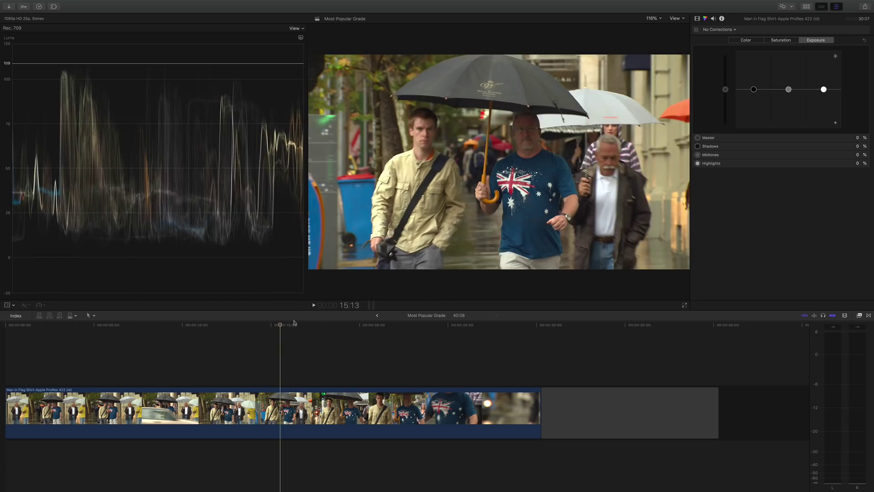
pyautogui.moveTo(280, 325)
pyautogui.mouseDown()
pyautogui.moveTo(250, 324)
pyautogui.moveTo(308, 330)
pyautogui.moveTo(237, 331)
pyautogui.moveTo(301, 333)
pyautogui.moveTo(286, 334)
pyautogui.mouseUp()
pyautogui.click(286, 400)
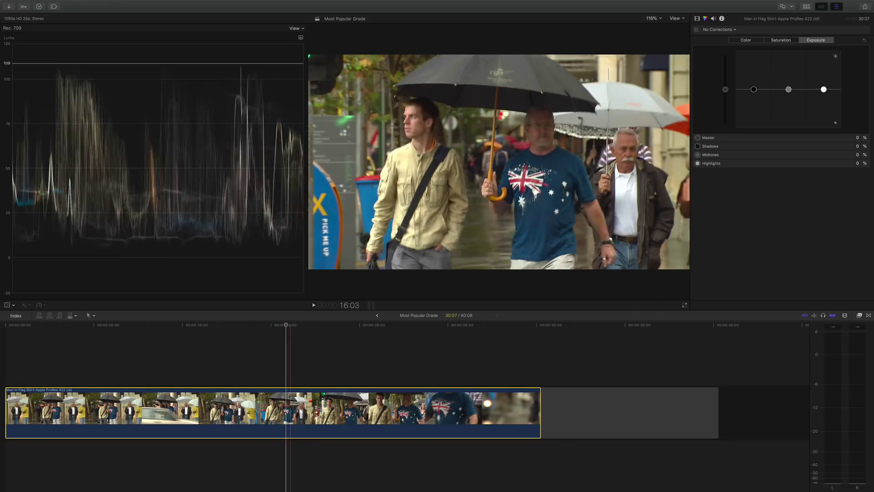
# Step: Add a Color Wheels correction, pull its highlights down slightly, and review the clip's frames
pyautogui.click(715, 31)
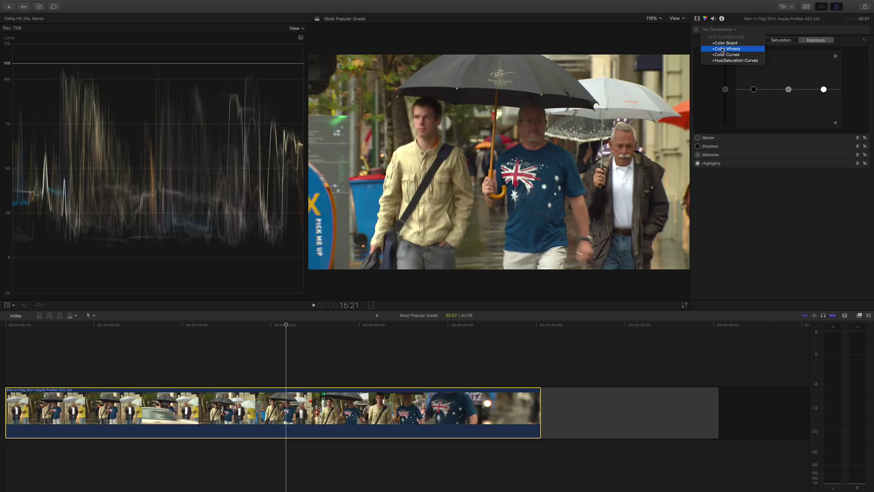
pyautogui.click(723, 50)
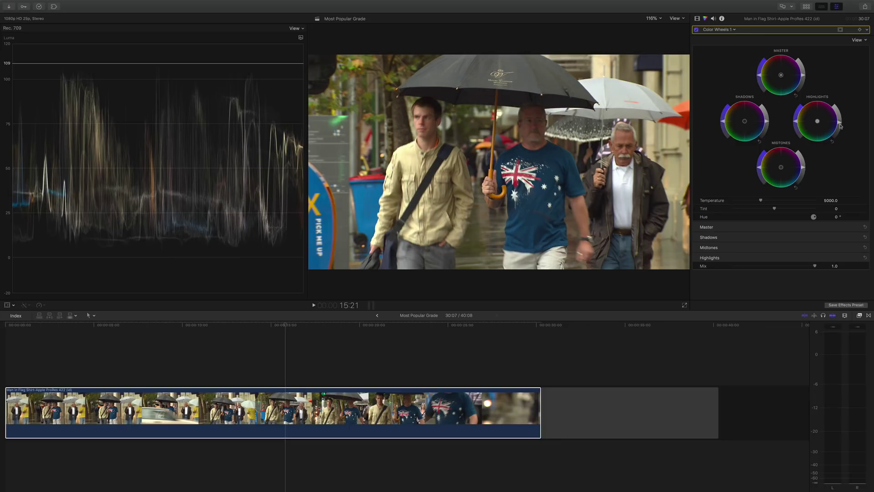
pyautogui.moveTo(841, 126); pyautogui.dragTo(841, 132)
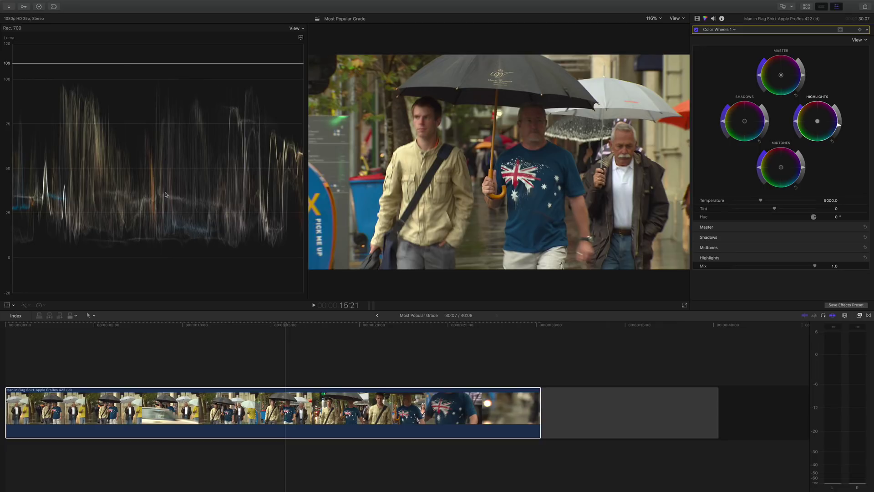
pyautogui.moveTo(286, 325); pyautogui.dragTo(262, 329)
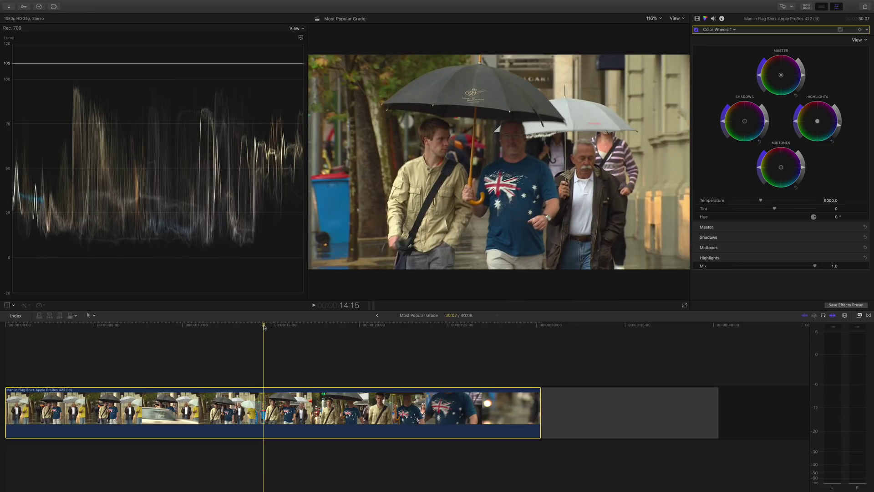
pyautogui.moveTo(264, 327); pyautogui.dragTo(270, 328)
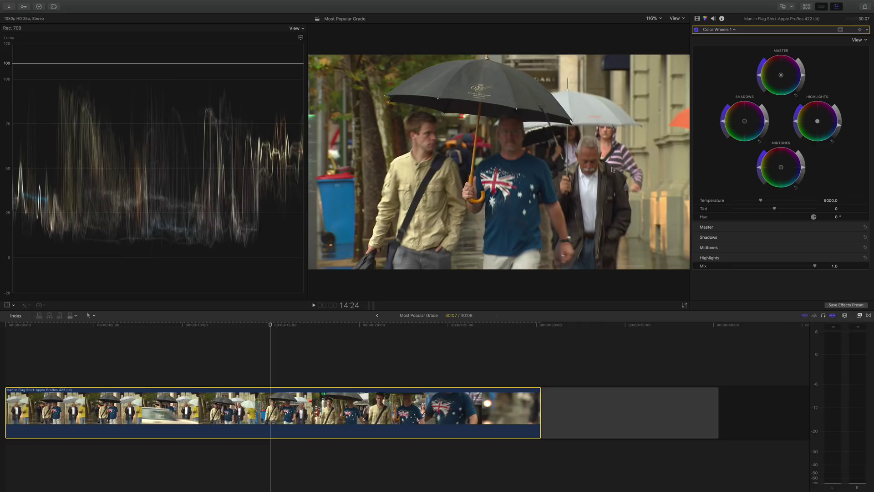
# Step: Darken the Color Wheels shadows and toggle the grade to compare before and after
pyautogui.moveTo(769, 123); pyautogui.dragTo(767, 127)
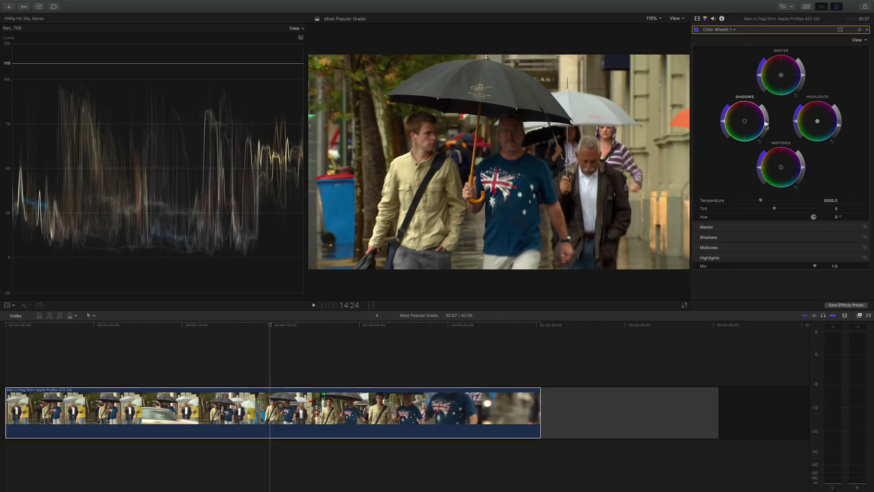
pyautogui.click(696, 30)
pyautogui.click(696, 30)
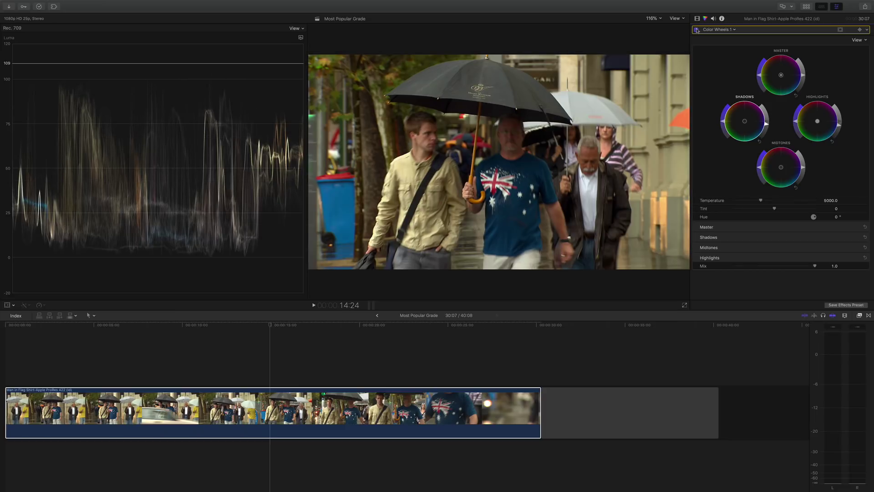
pyautogui.click(697, 30)
pyautogui.click(696, 29)
# Step: Nudge the midtones brightness slightly and compare the grade on and off
pyautogui.moveTo(804, 168); pyautogui.dragTo(803, 165)
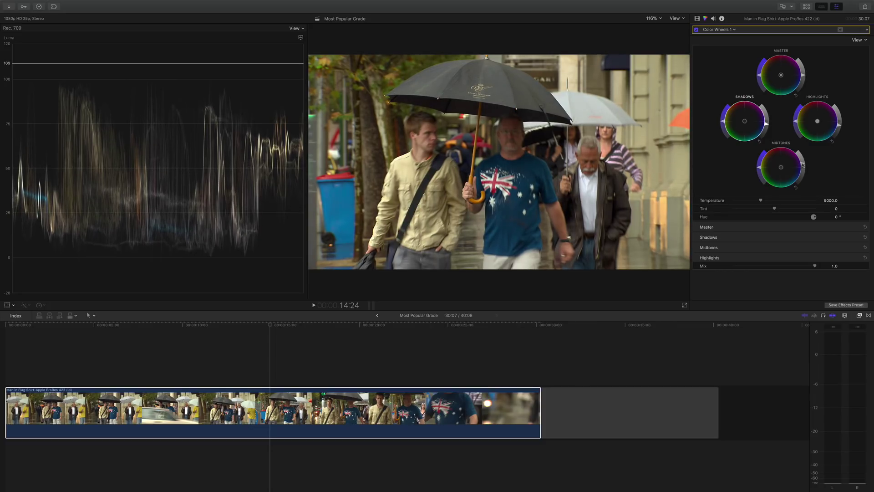
pyautogui.click(696, 30)
pyautogui.click(695, 30)
pyautogui.click(695, 30)
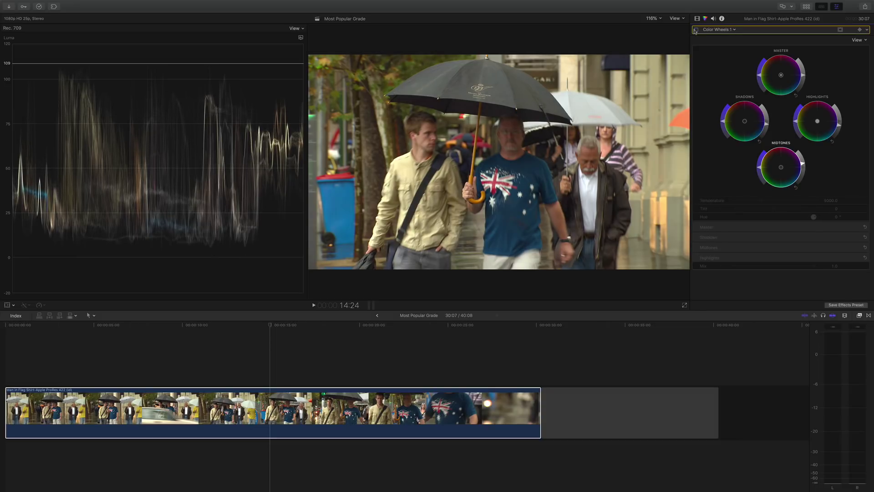
pyautogui.click(696, 30)
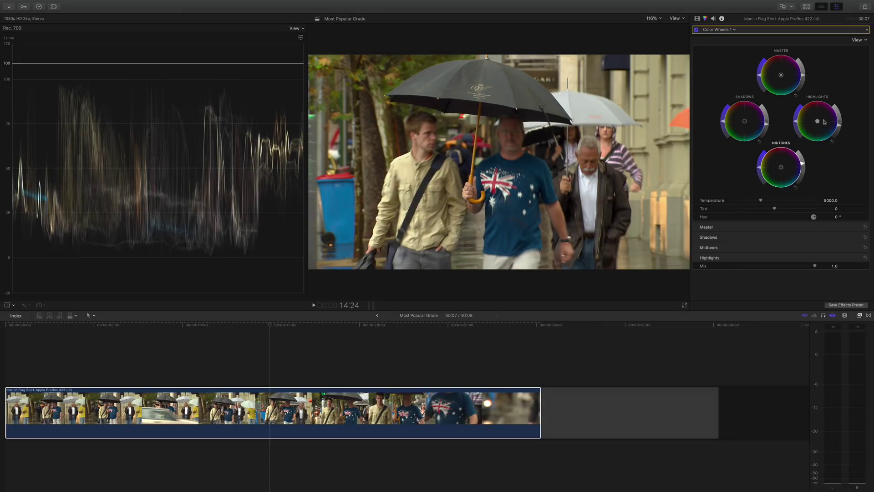
# Step: Recheck the shadows adjustment by toggling the Color Wheels grade off and on
pyautogui.click(766, 124)
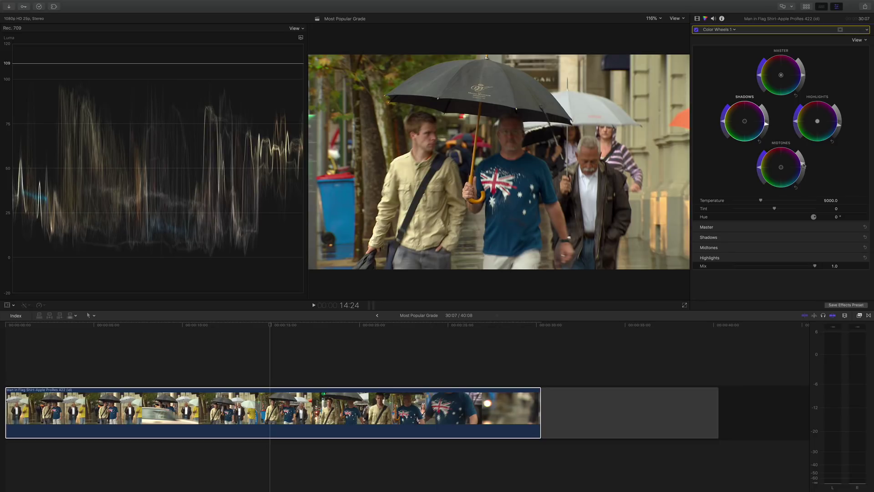
pyautogui.click(696, 29)
pyautogui.click(696, 30)
pyautogui.click(696, 30)
pyautogui.click(697, 29)
# Step: Toggle the Color Wheels grade on and off and scrub the clip to check it
pyautogui.click(696, 29)
pyautogui.click(697, 30)
pyautogui.click(698, 30)
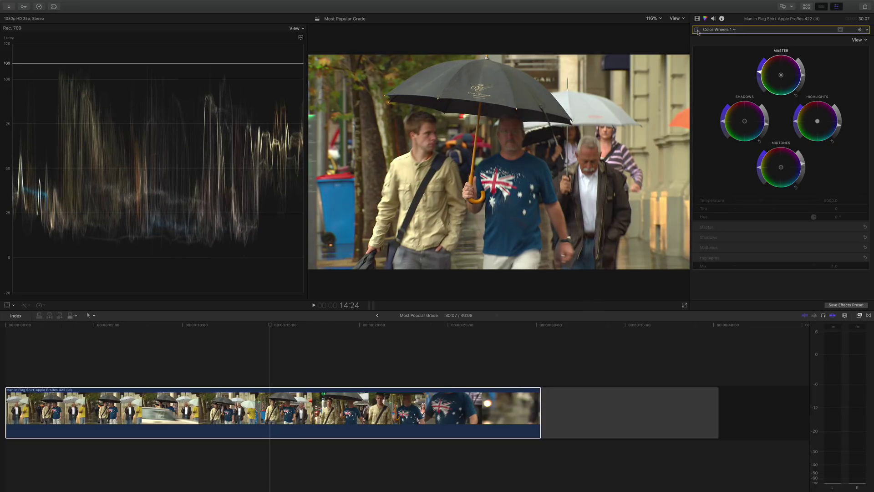
pyautogui.click(697, 30)
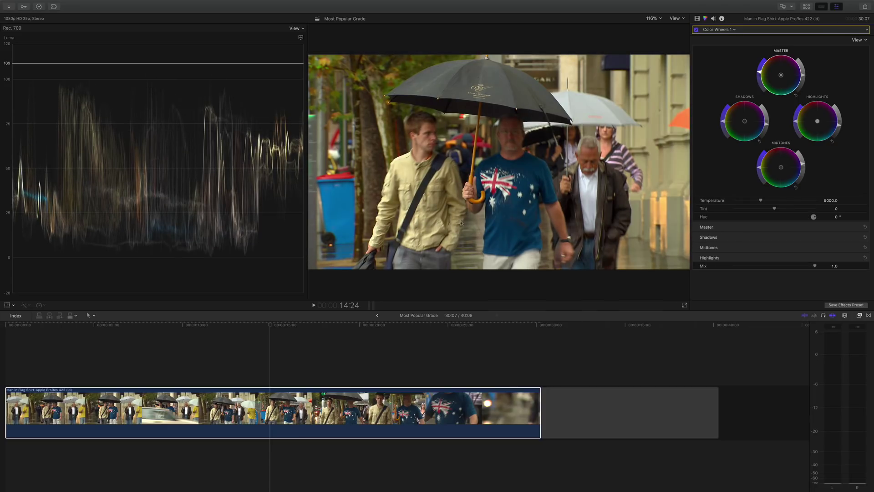
pyautogui.moveTo(304, 326); pyautogui.dragTo(276, 328)
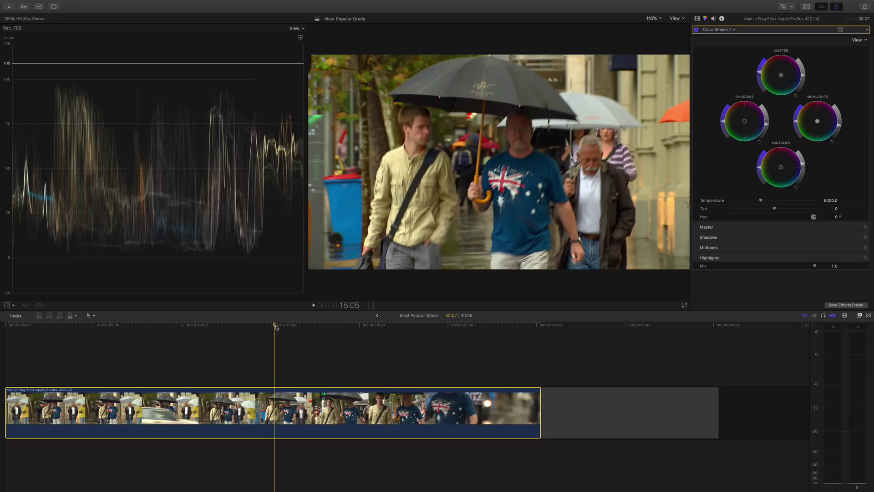
# Step: Add a Color Board correction after the Color Wheels grade
pyautogui.click(734, 30)
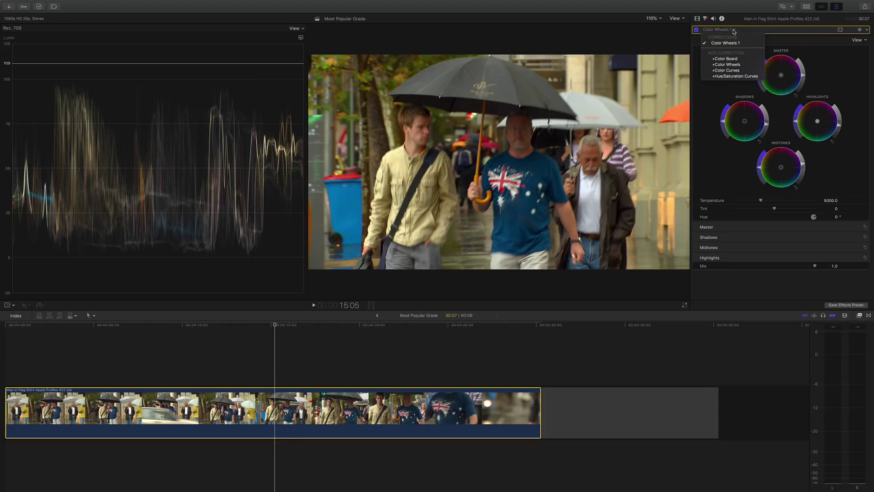
pyautogui.click(733, 59)
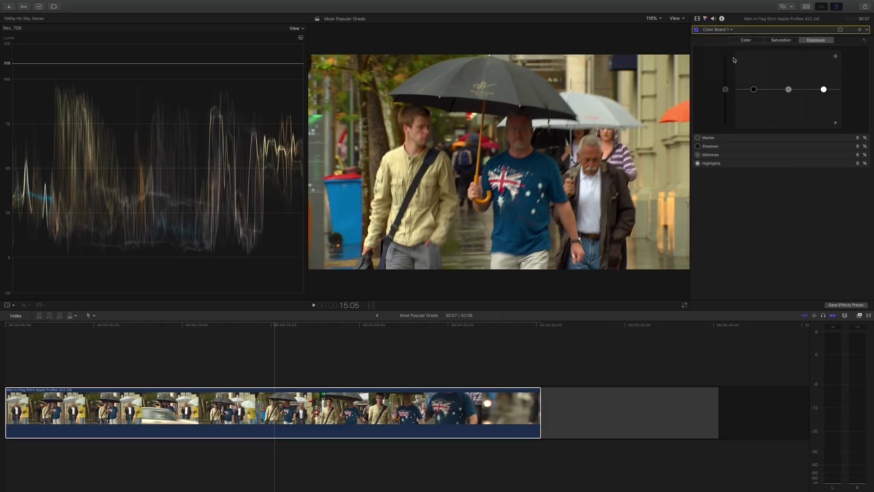
pyautogui.click(841, 29)
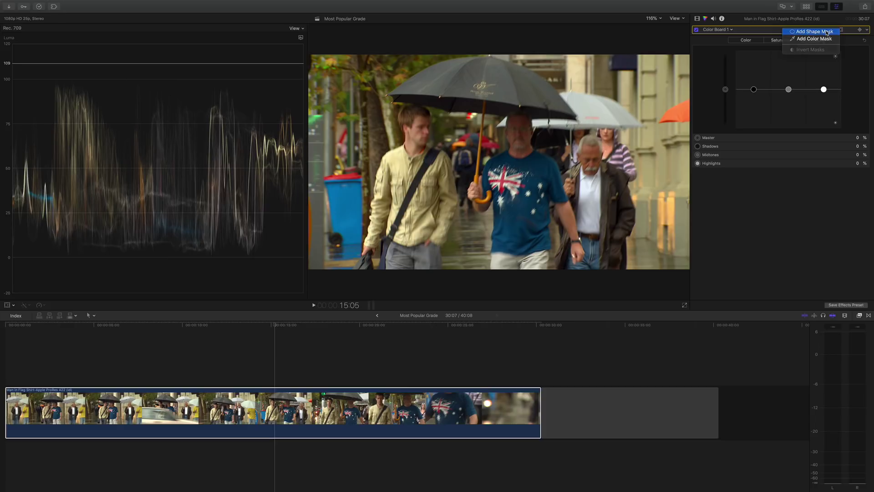
# Step: Add an elliptical shape mask, widen and enlarge it, and spread its feather far outward
pyautogui.click(826, 32)
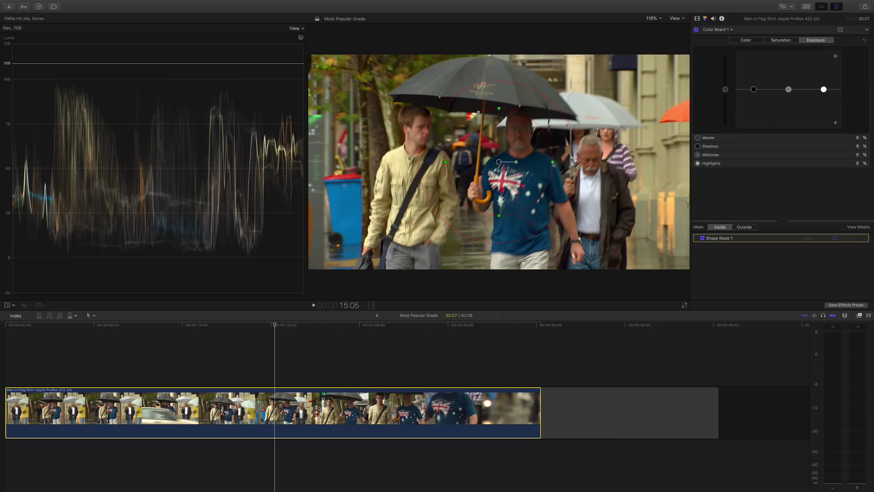
pyautogui.moveTo(552, 162); pyautogui.dragTo(619, 161)
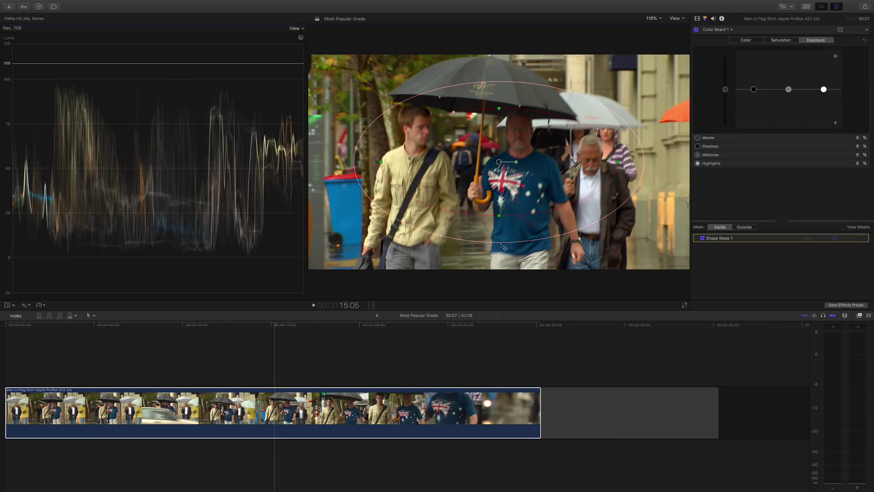
pyautogui.moveTo(503, 242); pyautogui.dragTo(521, 296)
pyautogui.moveTo(513, 220); pyautogui.dragTo(519, 242)
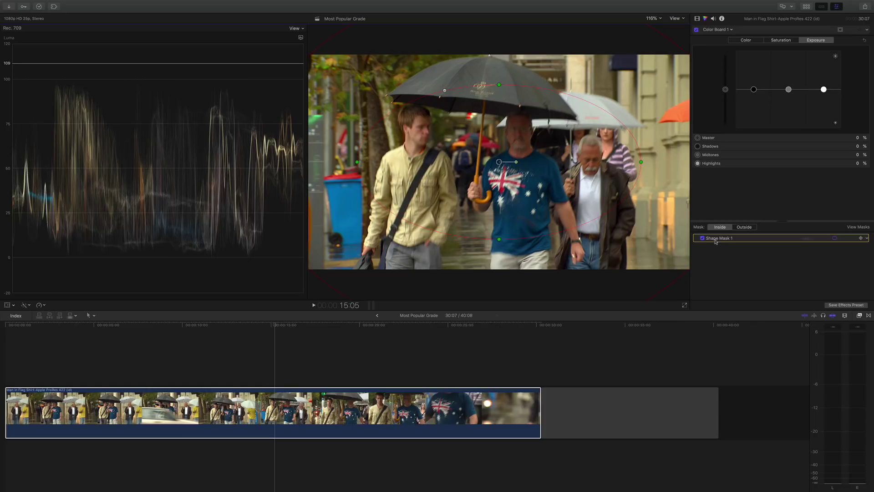
# Step: Apply the Color Board outside the mask, drop Master exposure to -21%, and tighten the ellipse
pyautogui.click(747, 227)
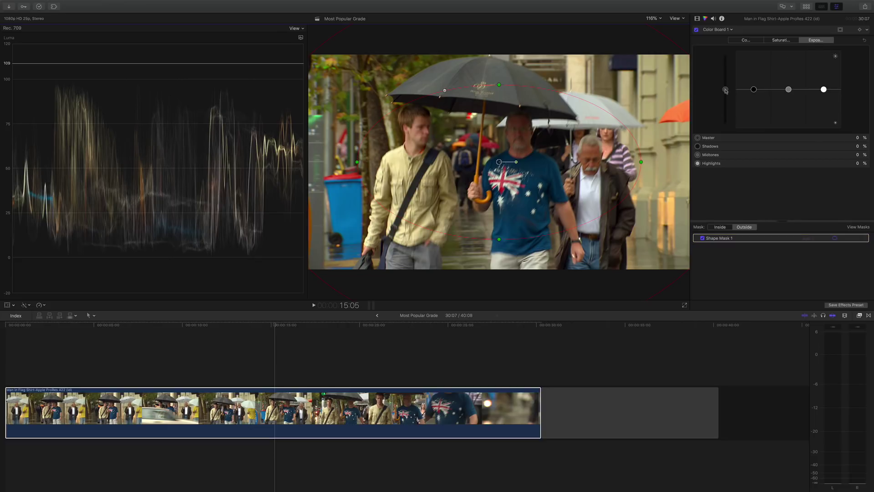
pyautogui.moveTo(725, 90); pyautogui.dragTo(727, 98)
pyautogui.moveTo(641, 187); pyautogui.dragTo(627, 184)
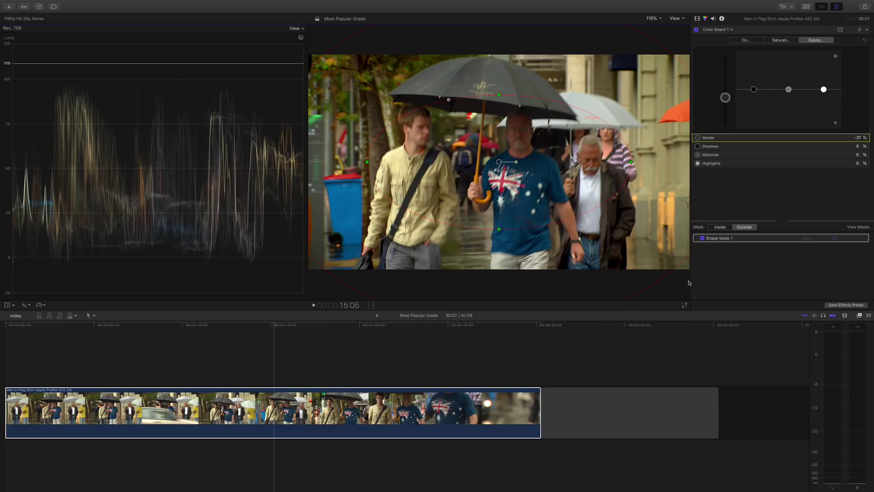
# Step: In the clip's video properties, toggle all effects off and on to compare graded versus ungraded
pyautogui.click(697, 20)
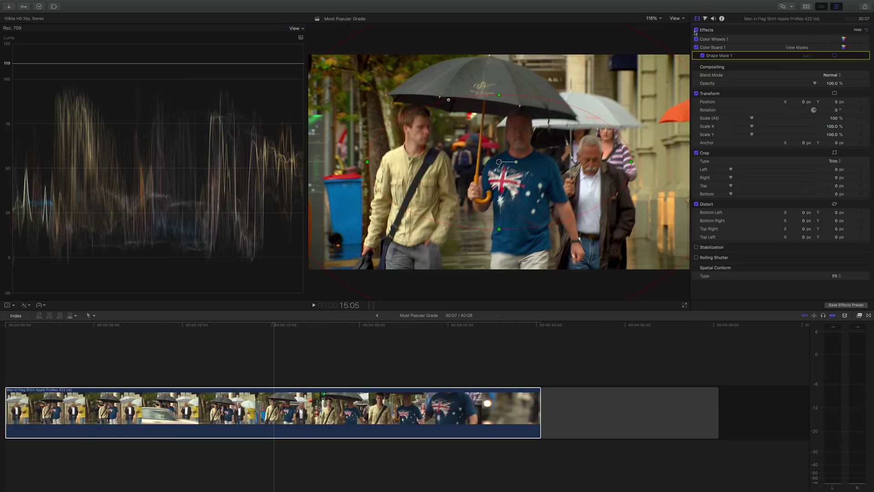
pyautogui.click(696, 30)
pyautogui.click(697, 30)
pyautogui.click(696, 30)
pyautogui.click(696, 30)
# Step: Move to other frames and toggle effects again, scrubbing the clip to check the vignette
pyautogui.moveTo(313, 326); pyautogui.dragTo(275, 326)
pyautogui.click(696, 30)
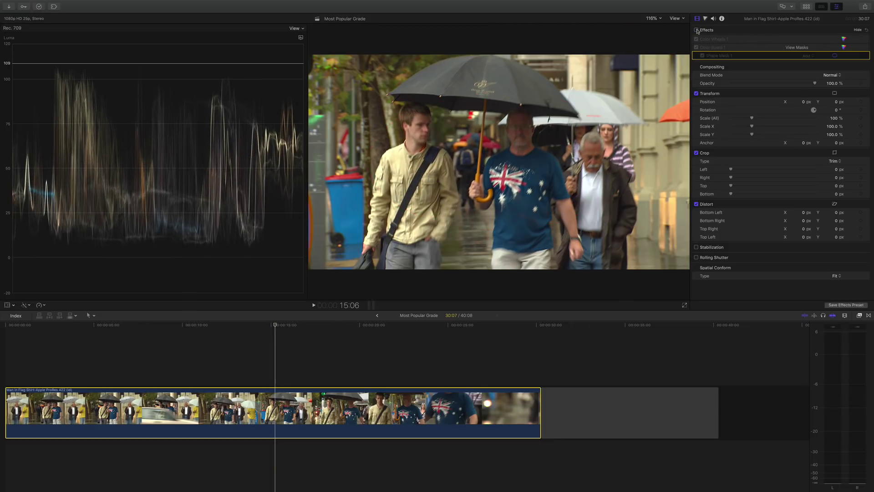
pyautogui.click(696, 30)
pyautogui.click(277, 326)
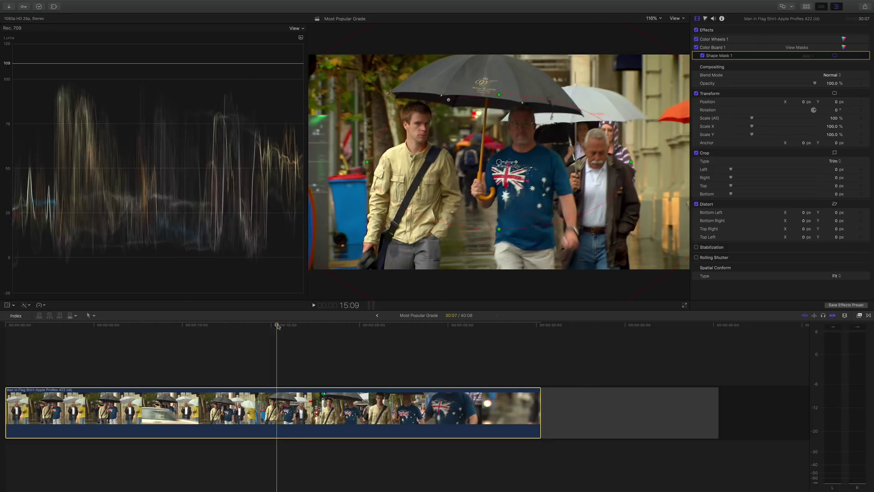
pyautogui.moveTo(278, 326); pyautogui.dragTo(210, 327)
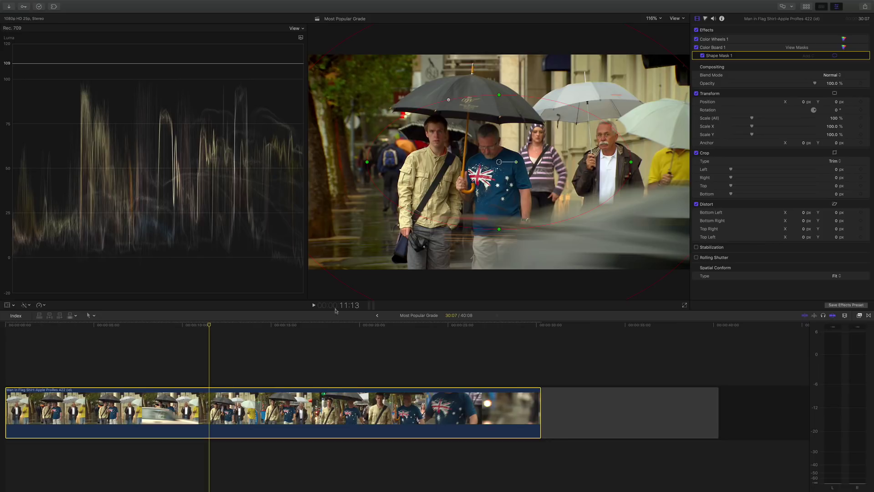
pyautogui.moveTo(206, 326)
pyautogui.mouseDown()
pyautogui.moveTo(347, 330)
pyautogui.moveTo(198, 330)
pyautogui.moveTo(230, 330)
pyautogui.moveTo(212, 331)
pyautogui.mouseUp()
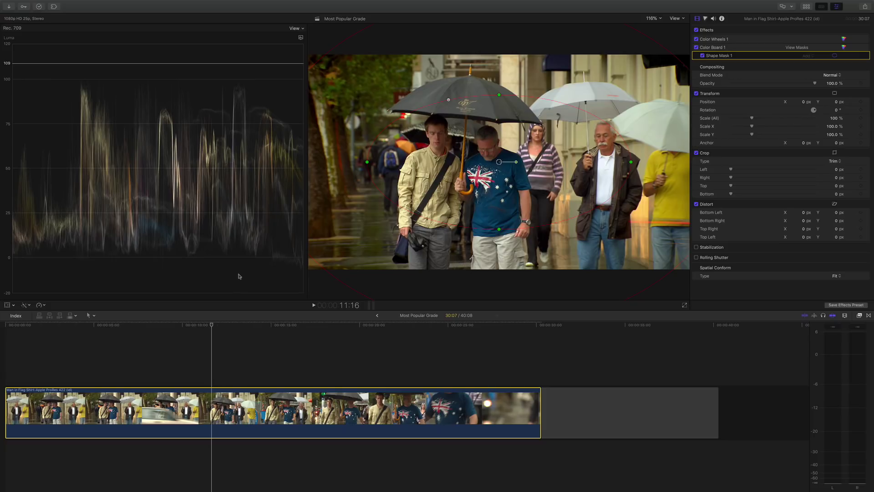
# Step: Show the Effects browser with Cmd+5 and scroll to the XEffects Toolkit 110 Fixers row
pyautogui.press('super+5')
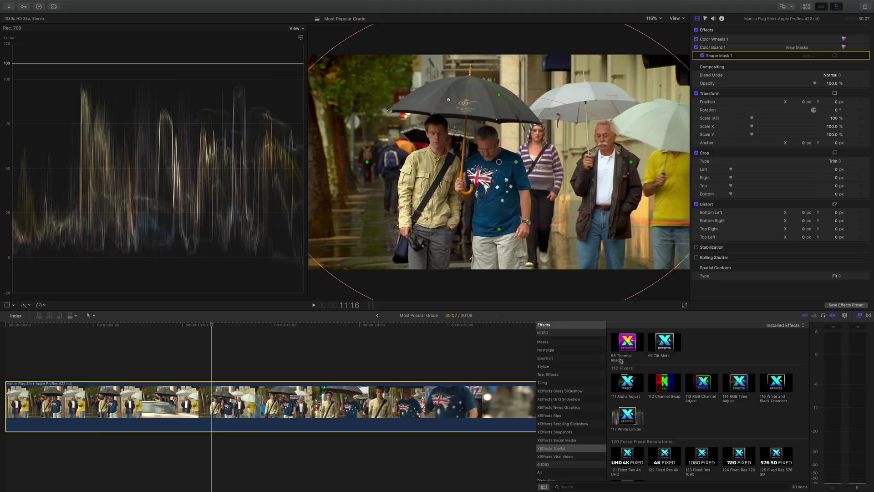
pyautogui.scroll(-3, 655, 410)
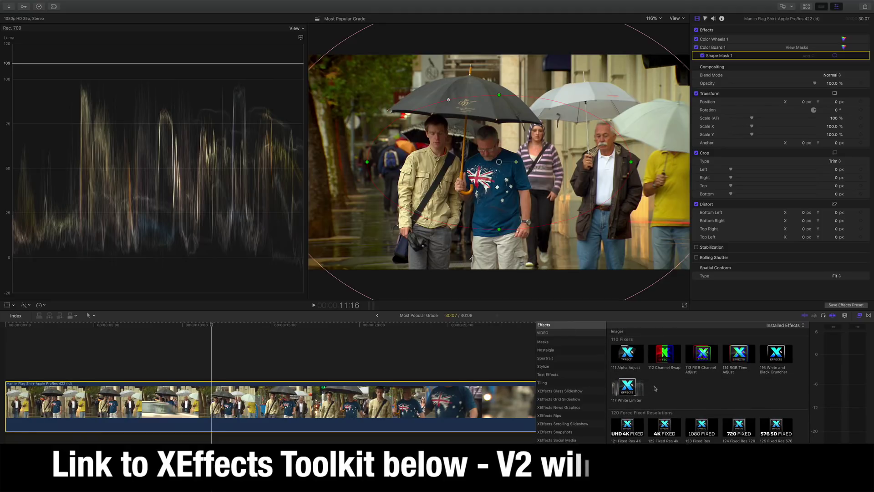
pyautogui.scroll(1, 656, 389)
pyautogui.scroll(-1, 654, 389)
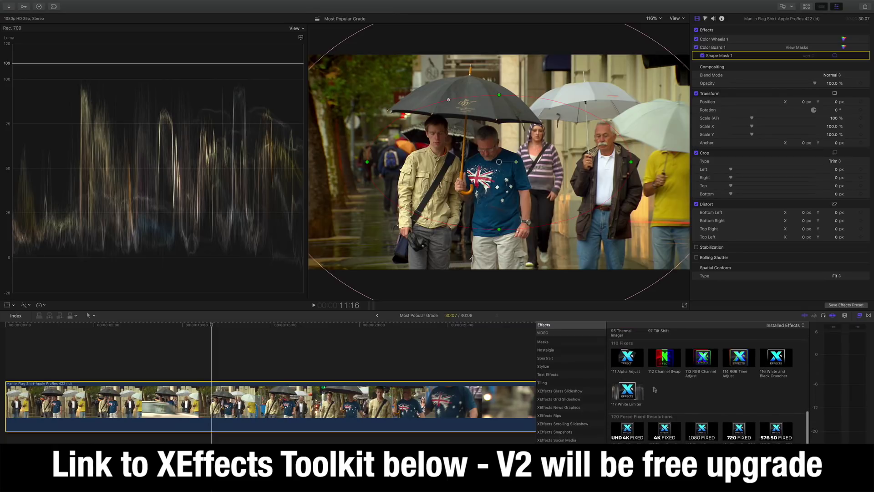
pyautogui.scroll(-1, 654, 389)
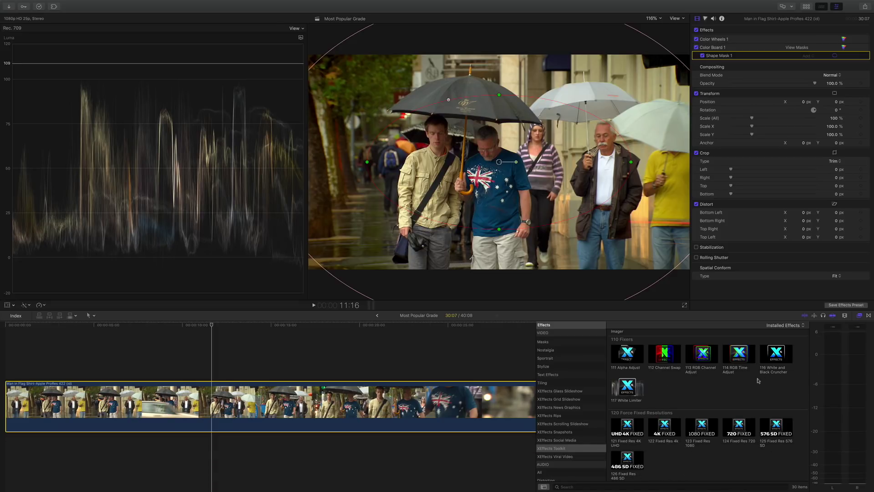
# Step: Add 116 White and Black Cruncher to the clip with Crunch Blacks at 0, then compare
pyautogui.moveTo(781, 359); pyautogui.dragTo(281, 397)
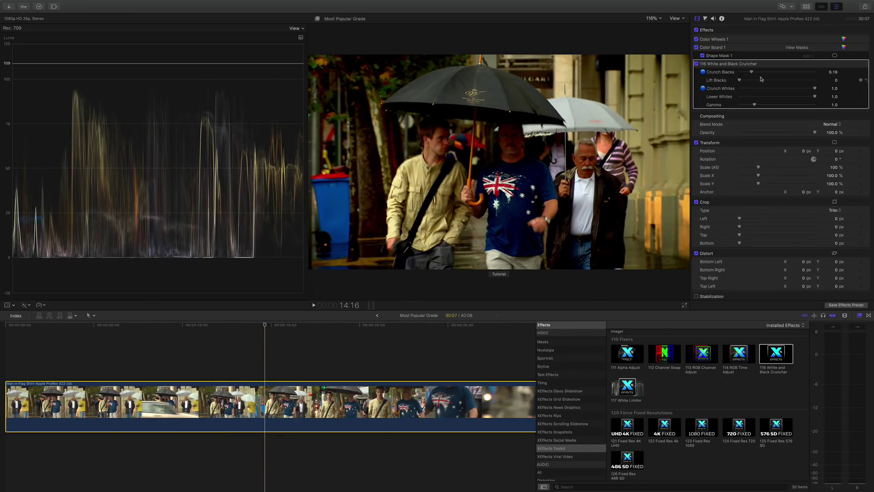
pyautogui.moveTo(755, 75); pyautogui.dragTo(736, 73)
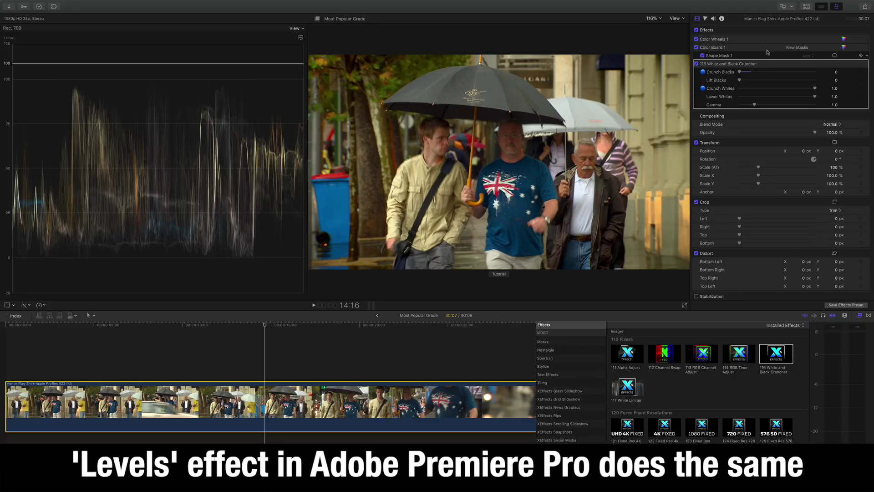
pyautogui.click(697, 30)
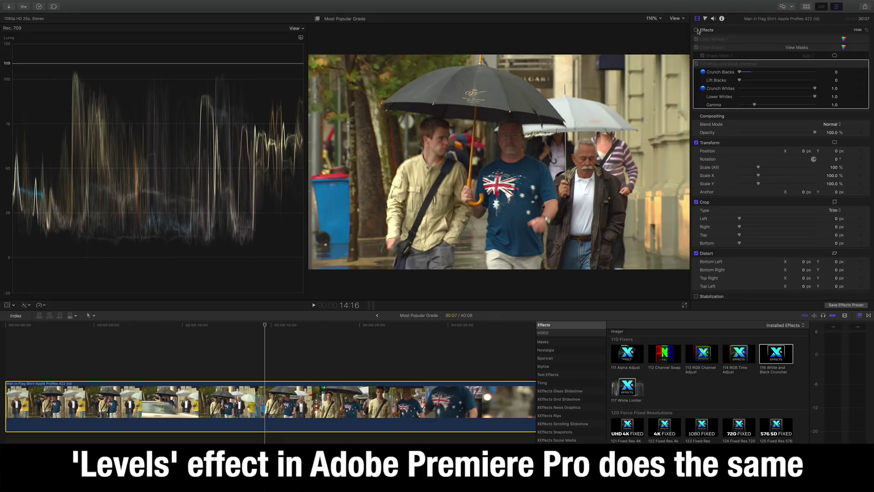
pyautogui.click(697, 30)
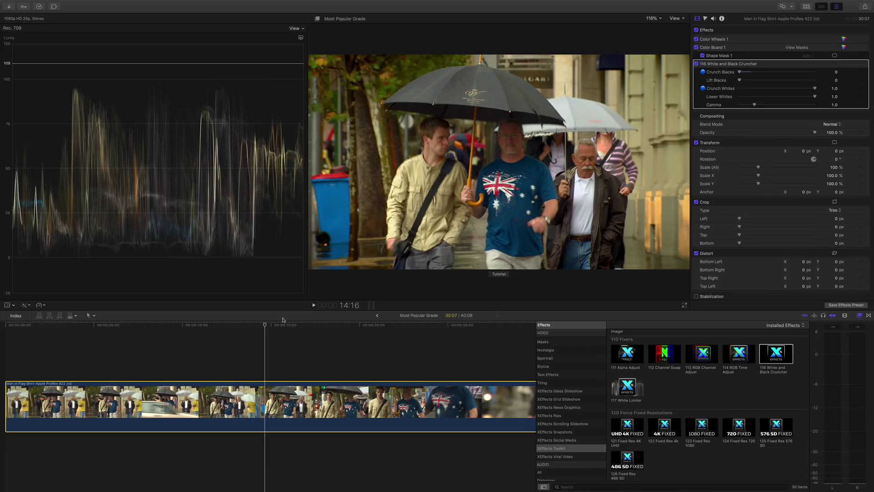
pyautogui.moveTo(265, 326)
pyautogui.mouseDown()
pyautogui.moveTo(208, 327)
pyautogui.moveTo(268, 325)
pyautogui.mouseUp()
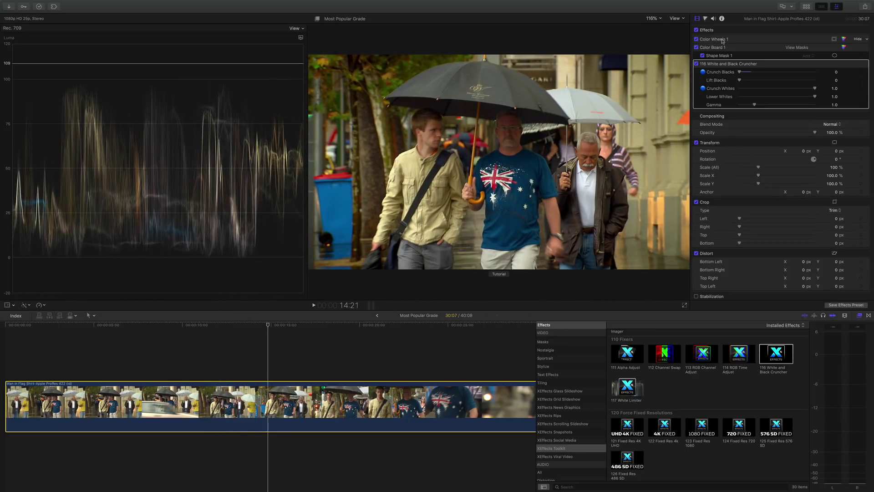
# Step: Set Color Board 1's outside-mask Master exposure to -15% and review other frames
pyautogui.click(732, 49)
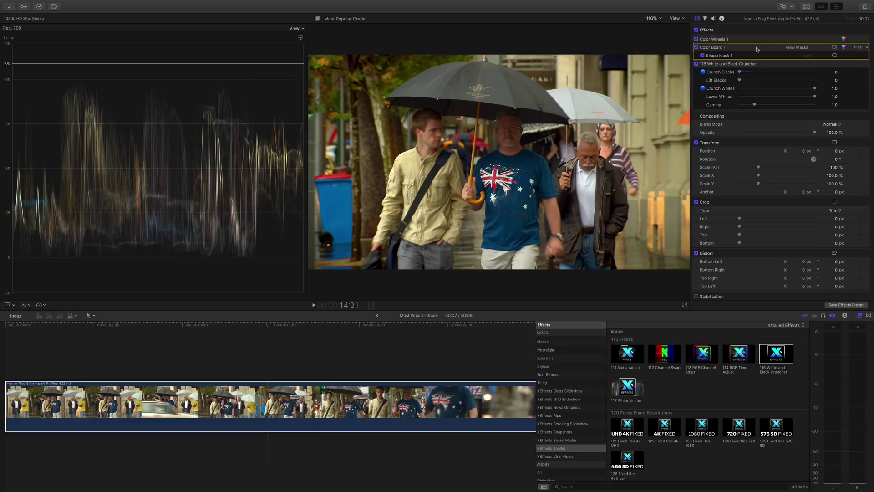
pyautogui.click(844, 48)
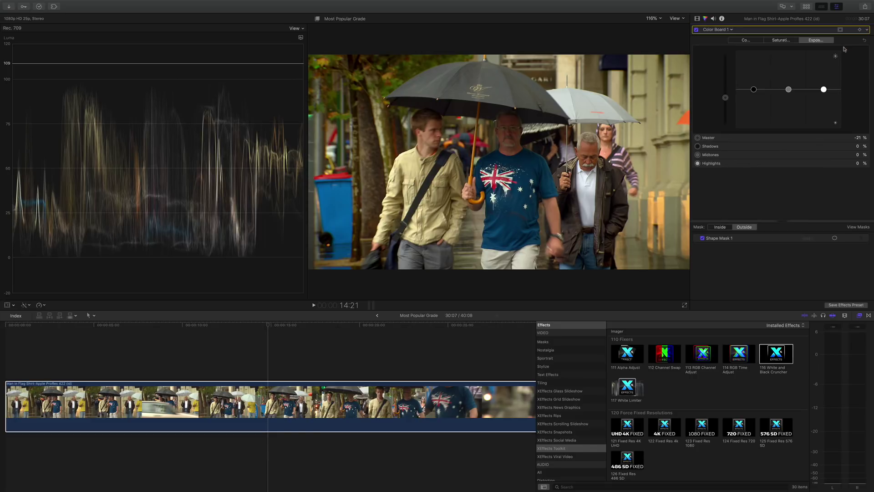
pyautogui.moveTo(726, 97); pyautogui.dragTo(726, 95)
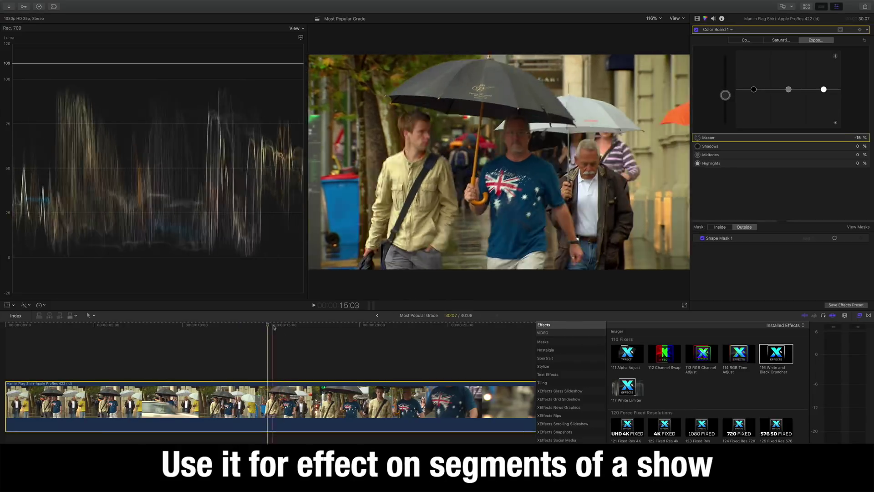
pyautogui.moveTo(273, 327); pyautogui.dragTo(308, 331)
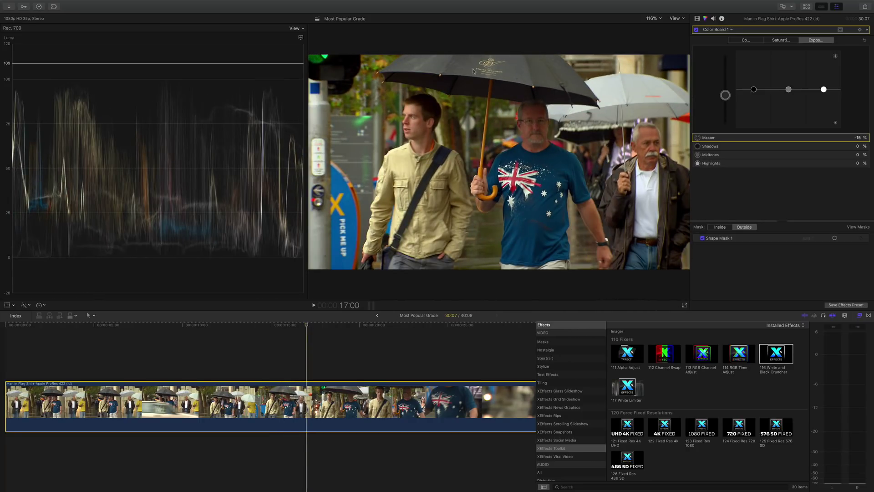
# Step: Show the clip's effects list and toggle all effects off and on twice, leaving them enabled
pyautogui.click(699, 20)
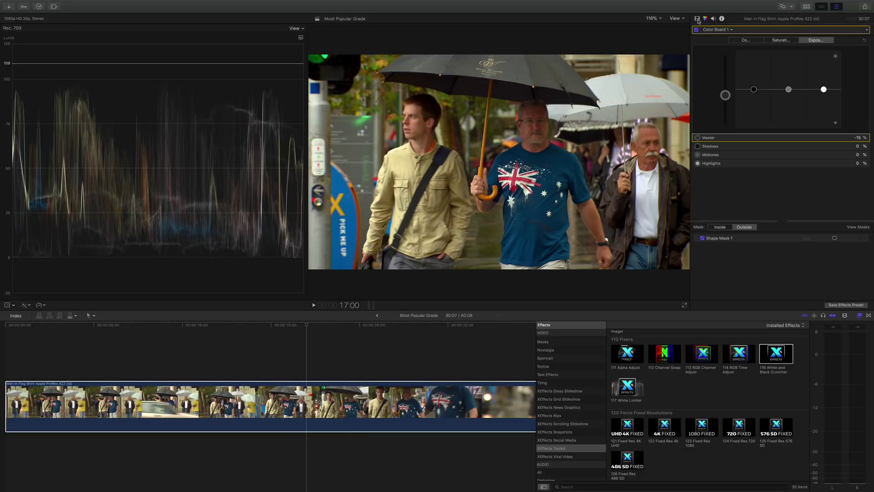
pyautogui.click(699, 21)
pyautogui.click(697, 30)
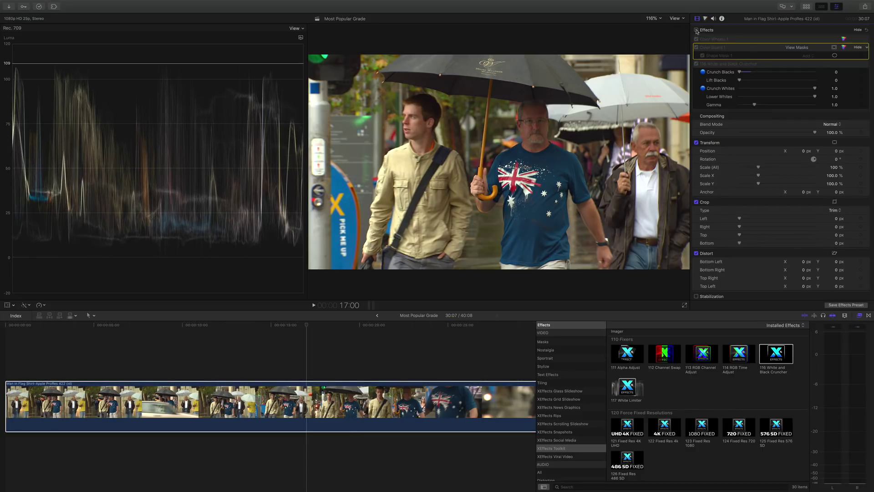
pyautogui.click(696, 30)
pyautogui.click(696, 30)
pyautogui.click(697, 30)
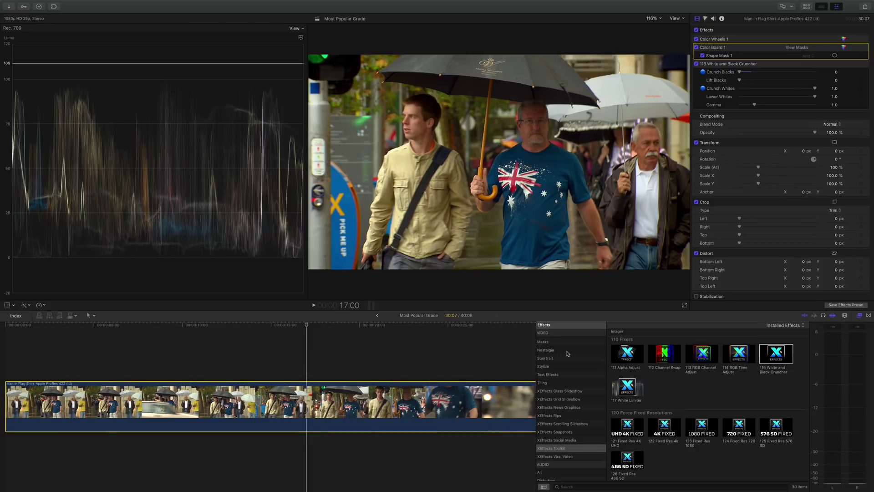
# Step: Search all effects for 'glow', apply Glow to the street clip, and drag its Amount to 0
pyautogui.scroll(10, 555, 337)
pyautogui.click(554, 337)
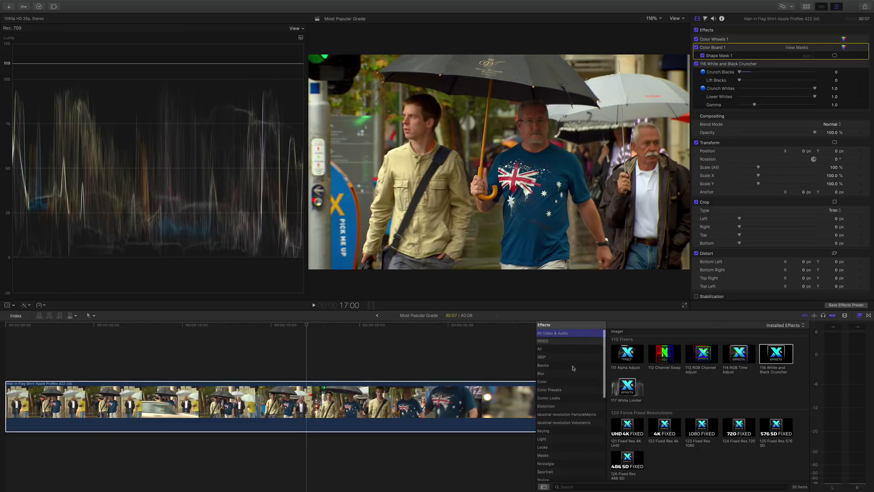
pyautogui.click(571, 487)
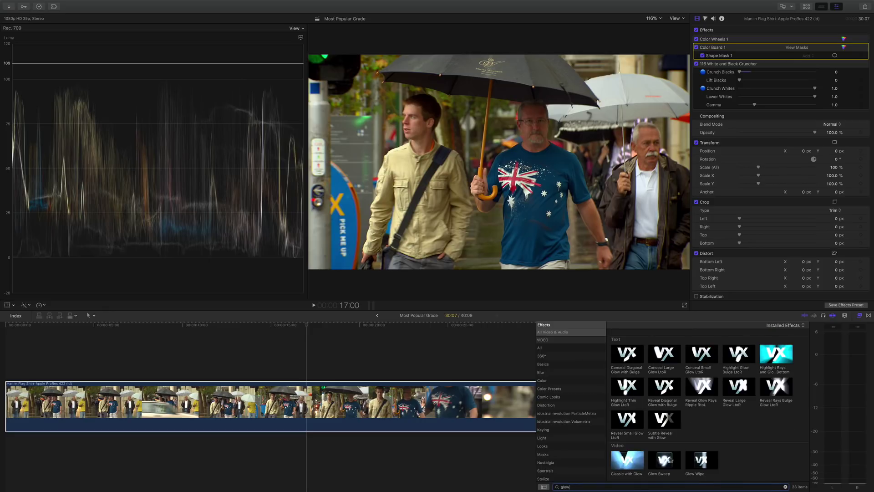
pyautogui.scroll(10, 670, 460)
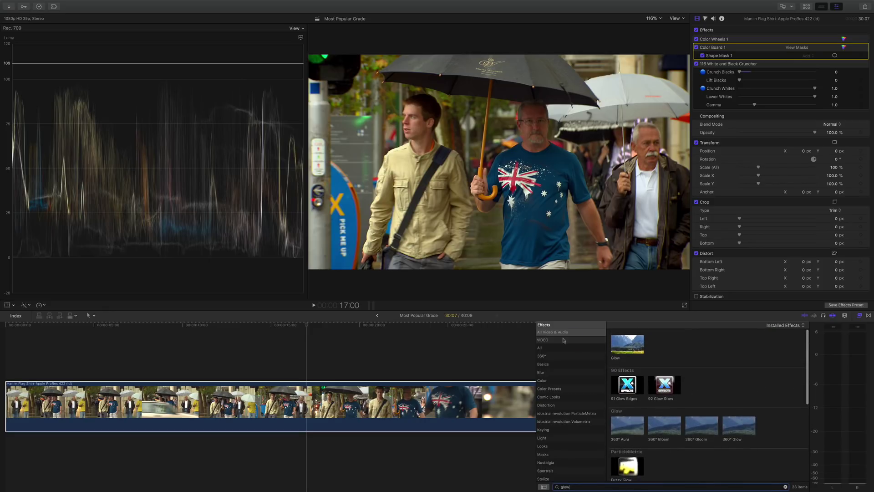
pyautogui.moveTo(628, 344); pyautogui.dragTo(314, 401)
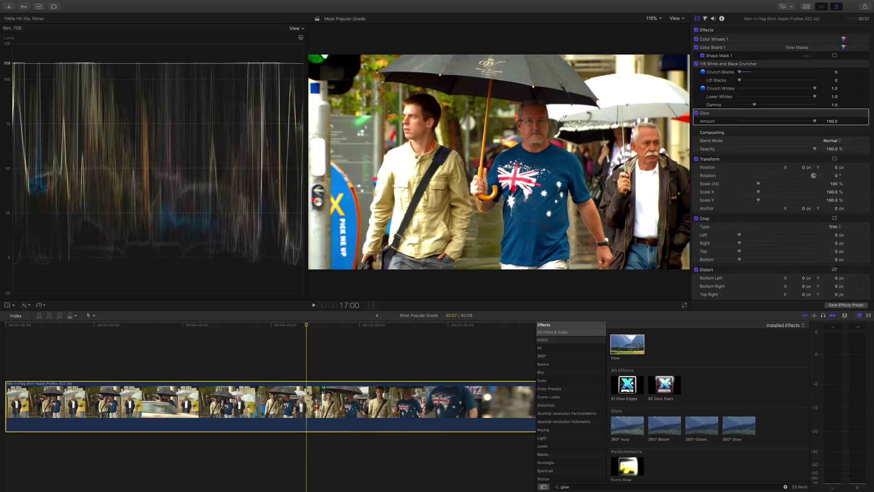
pyautogui.moveTo(309, 326); pyautogui.dragTo(312, 329)
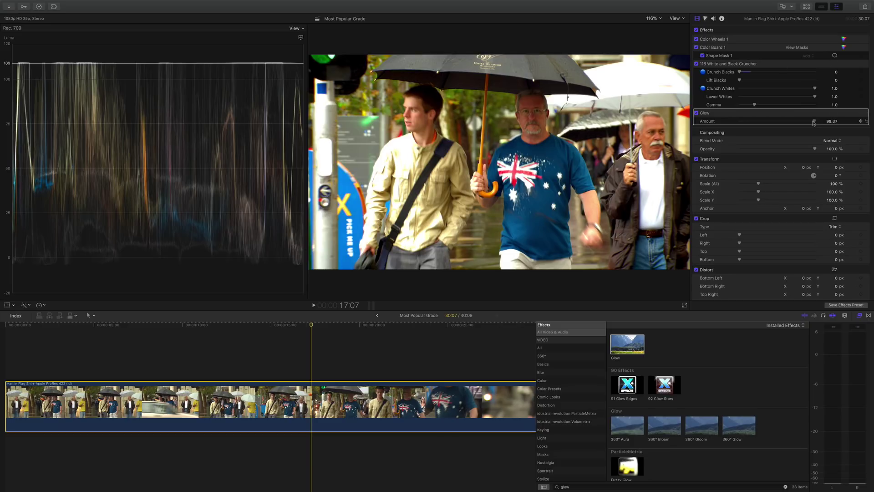
pyautogui.moveTo(815, 121); pyautogui.dragTo(724, 121)
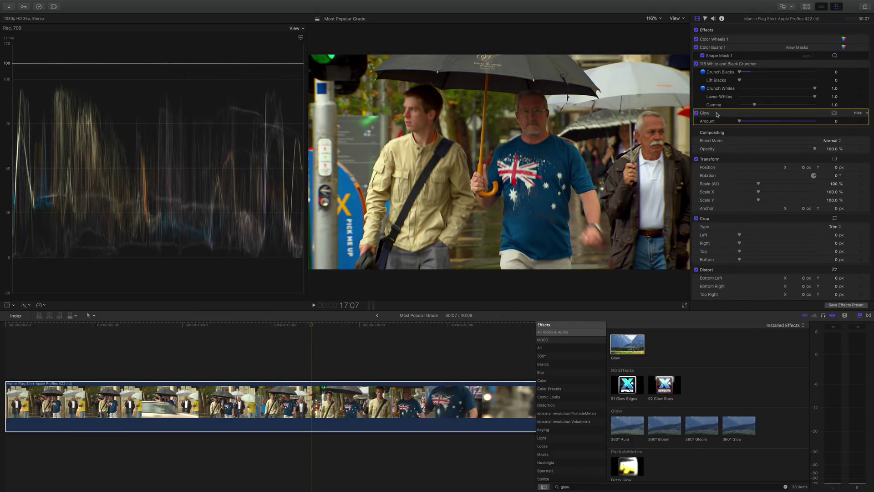
# Step: Delete the Glow effect from the street clip
pyautogui.press('Delete')
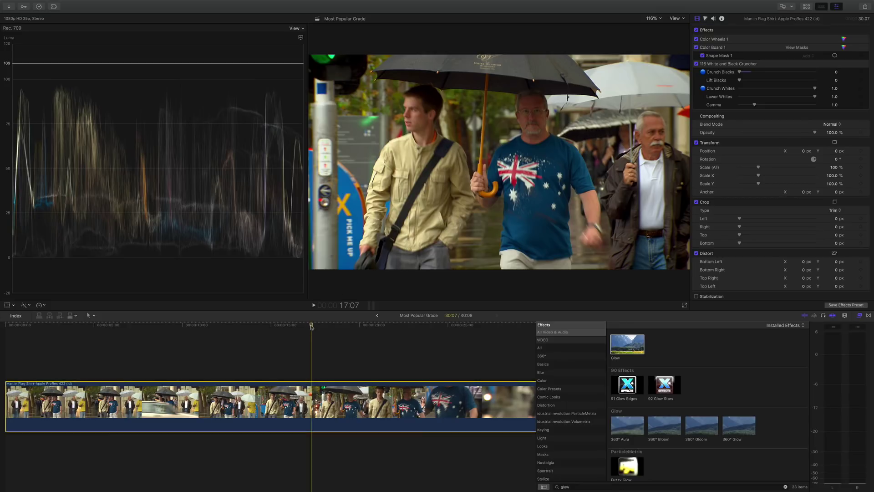